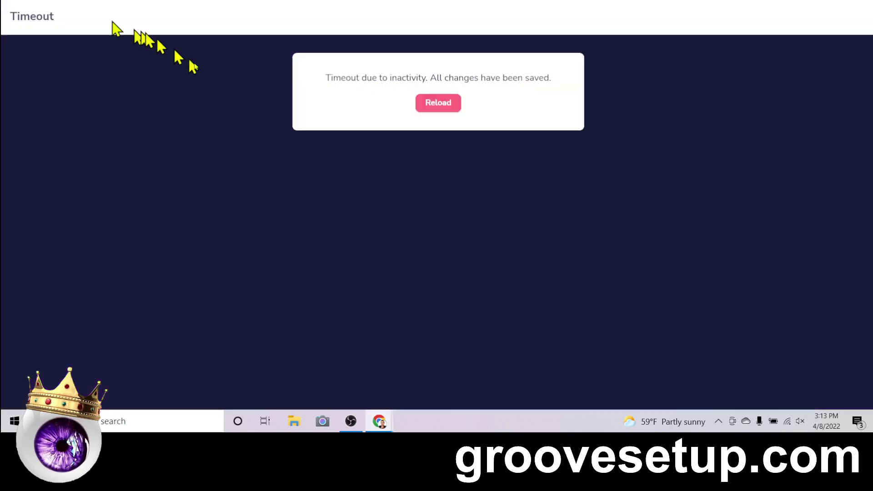
Reload the timed-out Nifty Promo editor, select the CLAIM MY BONUS! button, and preview the page live
left_click(422, 104)
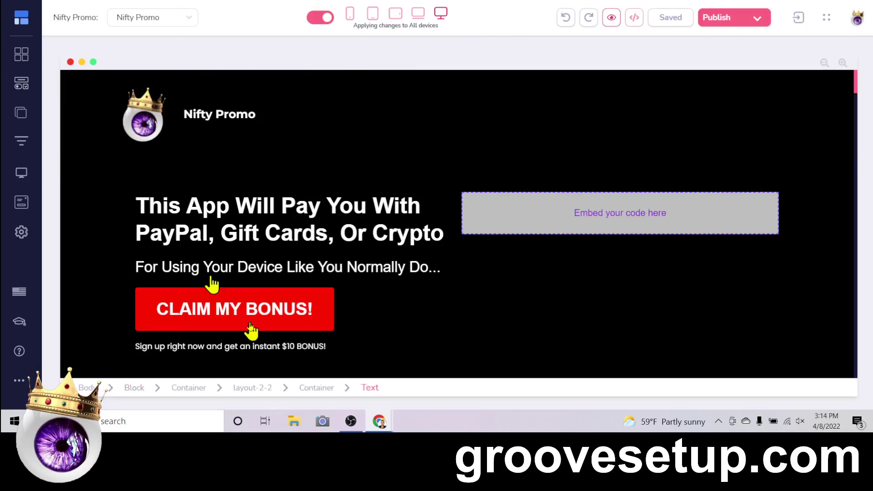
left_click(302, 313)
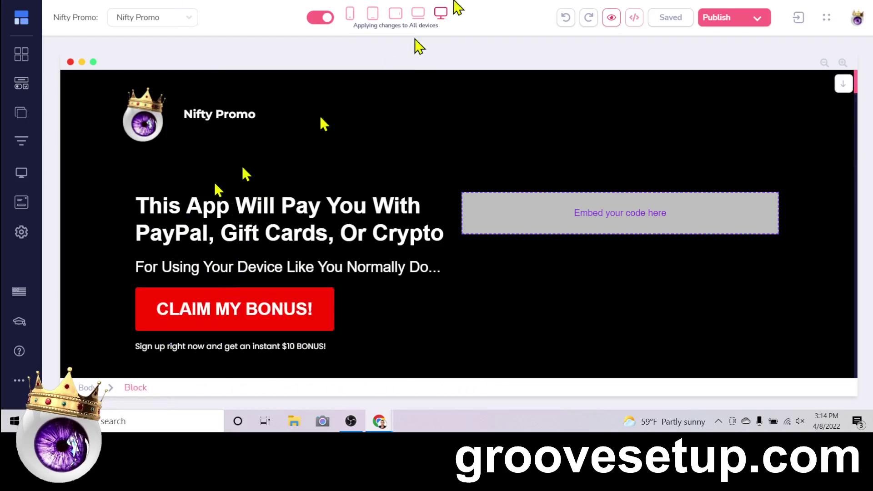
left_click(612, 17)
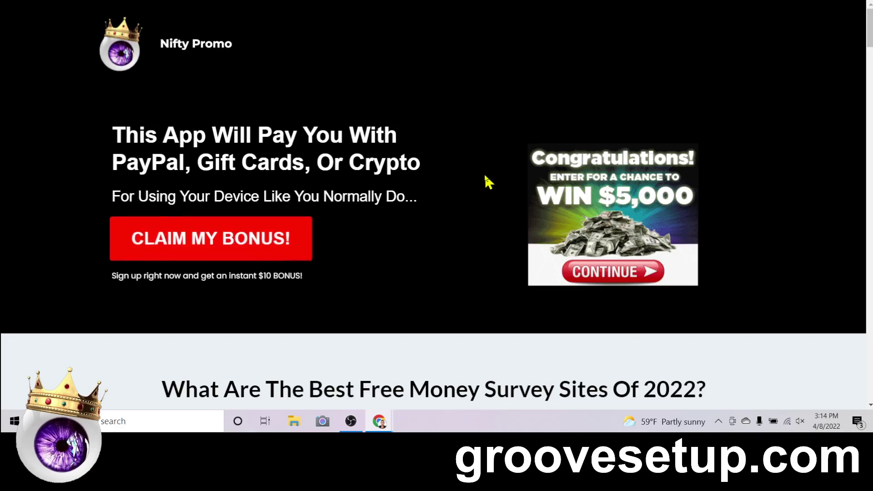
Scroll down through the Nifty Promo preview past the survey-sites section and back up
scroll(488, 181, "down", 15)
scroll(480, 184, "down", 20)
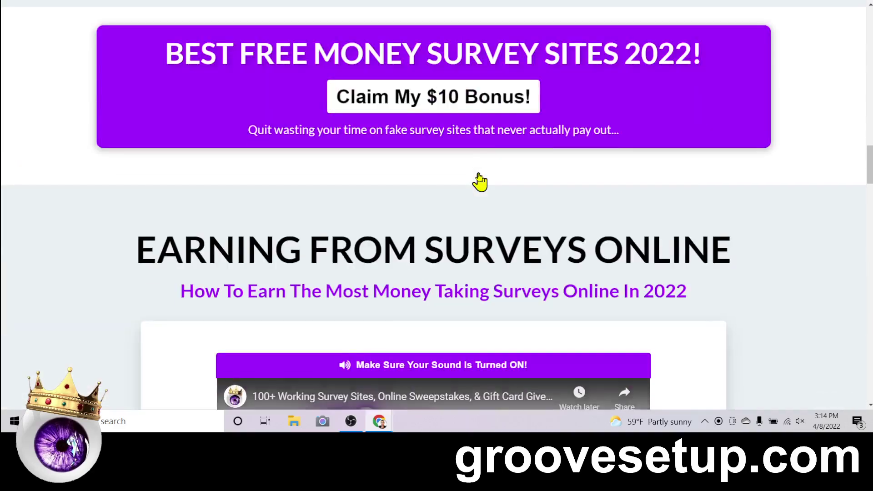
scroll(480, 181, "down", 20)
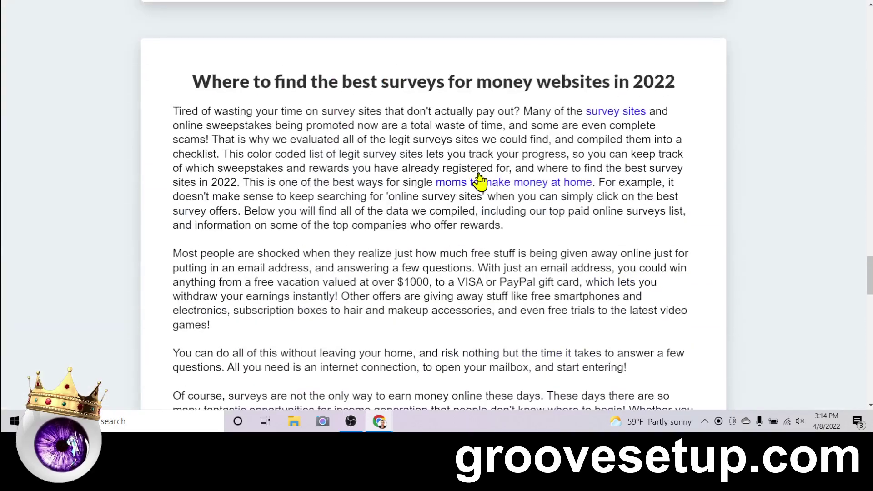
scroll(483, 172, "up", 20)
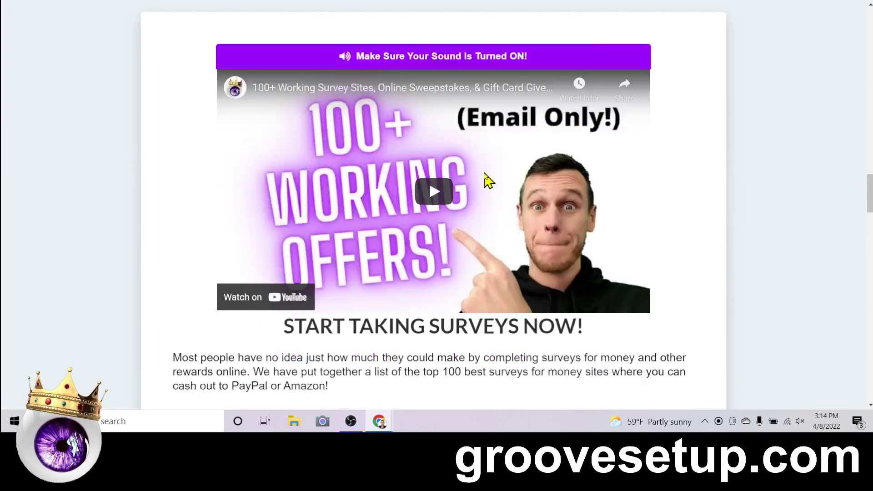
scroll(486, 172, "up", 8)
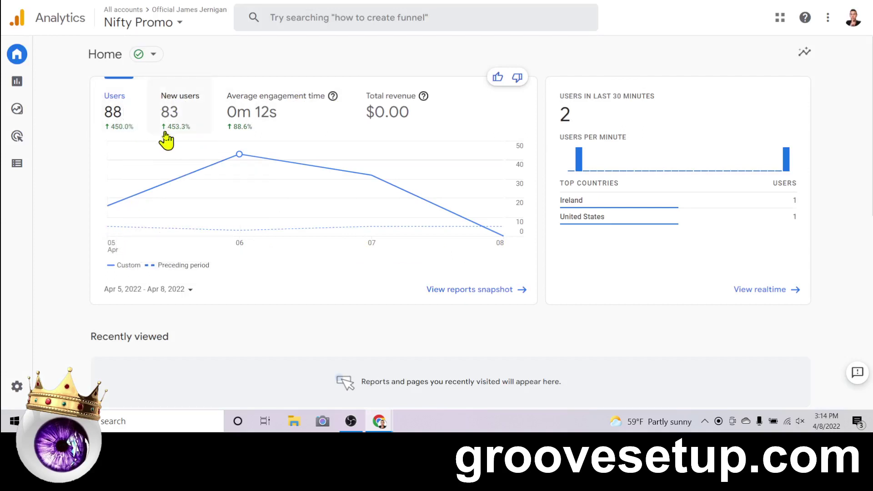
Switch to the Swagbucks Referrals tab
left_click(266, 1)
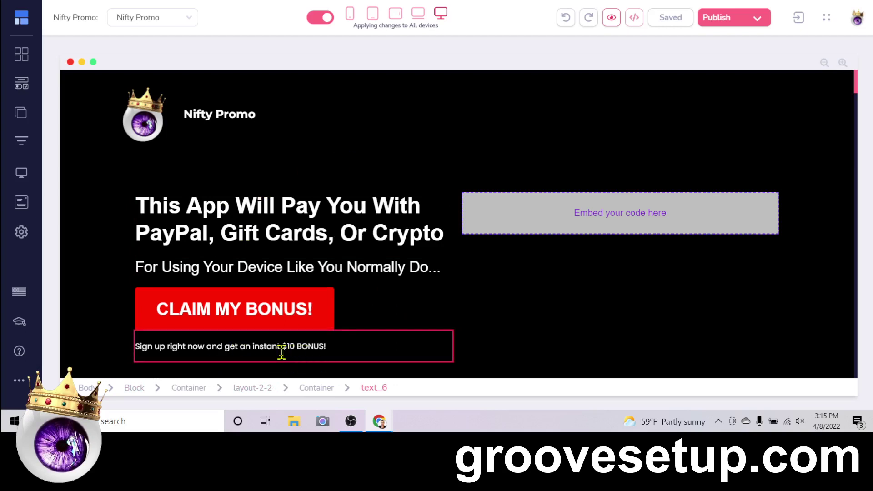
Select the '$10 BONUS!' wording of the sign-up line and open its P Tag style panel
left_click_drag(324, 350, 272, 351)
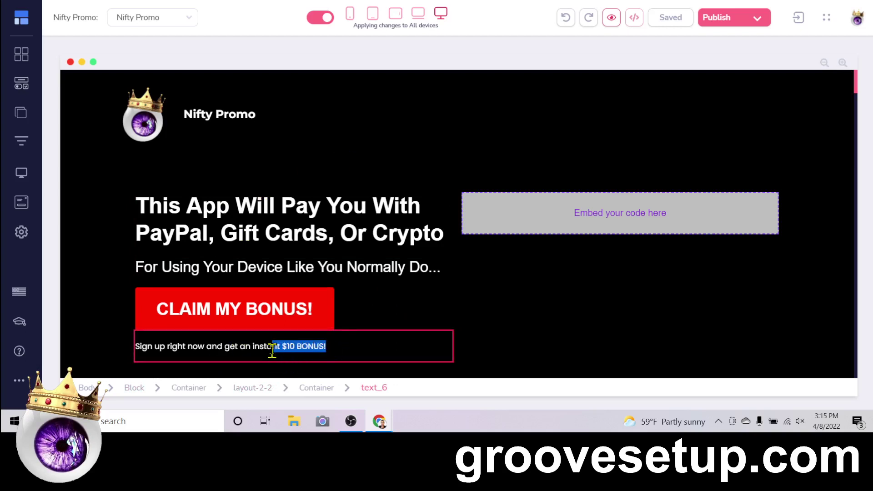
left_click(336, 352)
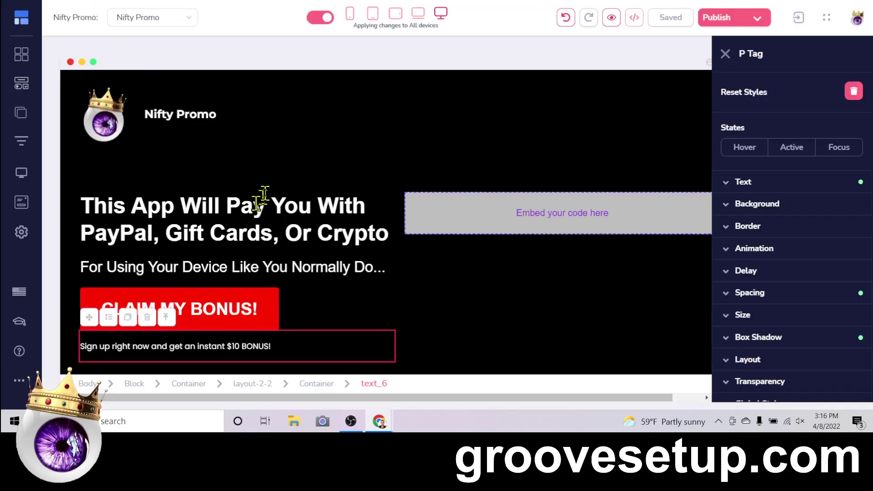
Select the survey sites heading and start editing it in place
scroll(491, 172, "down", 8)
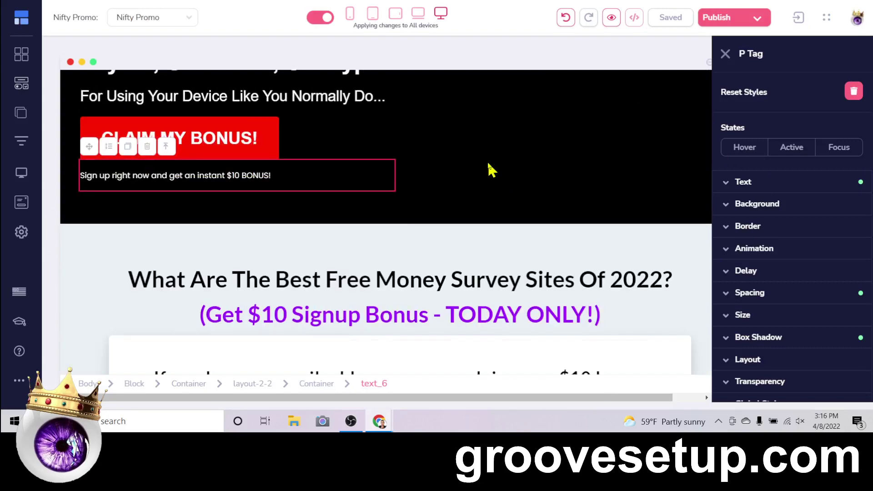
scroll(491, 168, "down", 10)
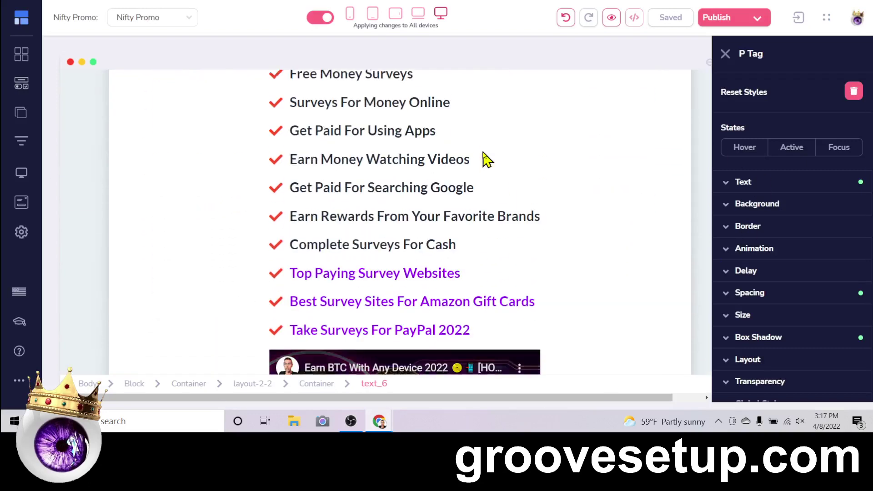
scroll(494, 168, "up", 2)
scroll(502, 180, "up", 5)
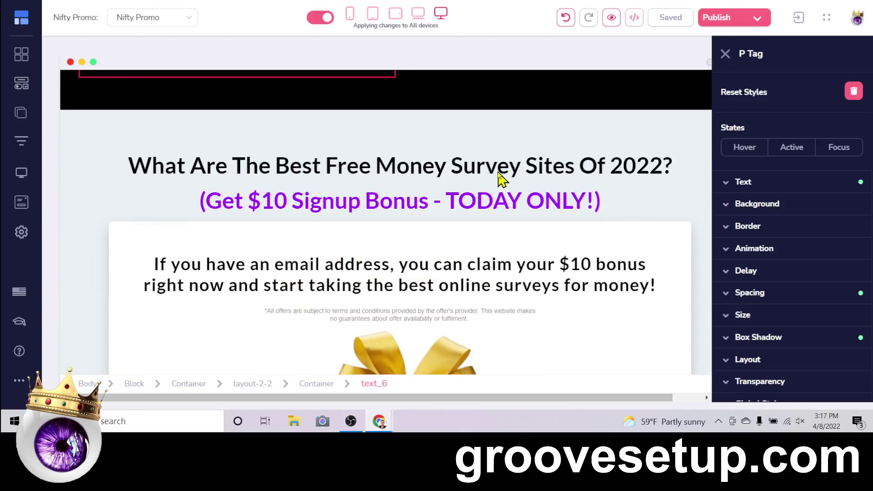
scroll(502, 179, "down", 3)
scroll(502, 180, "up", 3)
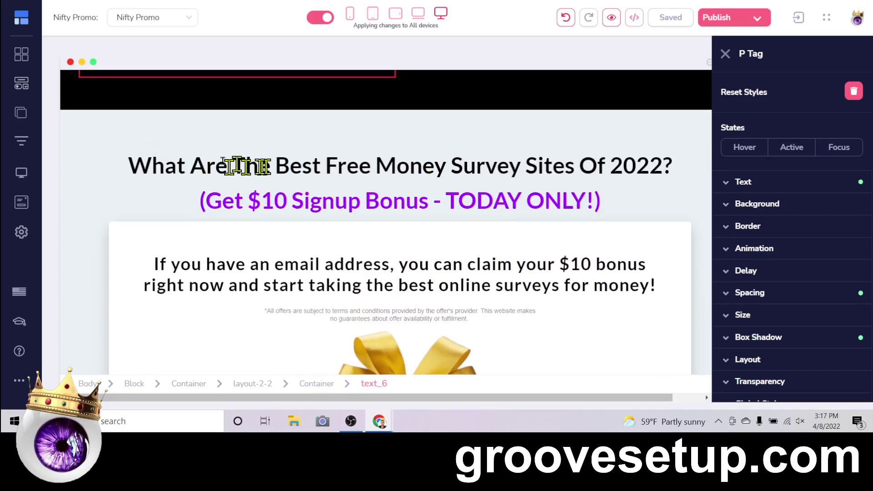
left_click_drag(152, 165, 636, 164)
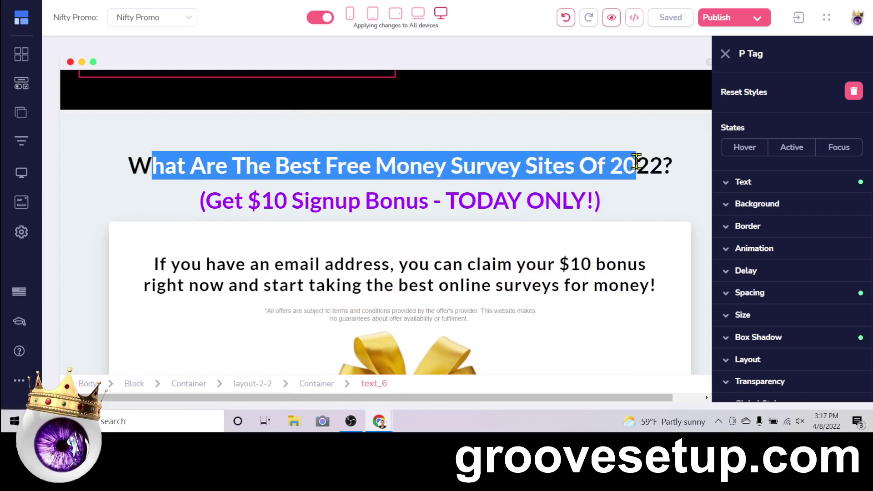
left_click(636, 164)
Select the first line of the $10 bonus paragraph
scroll(494, 150, "down", 1)
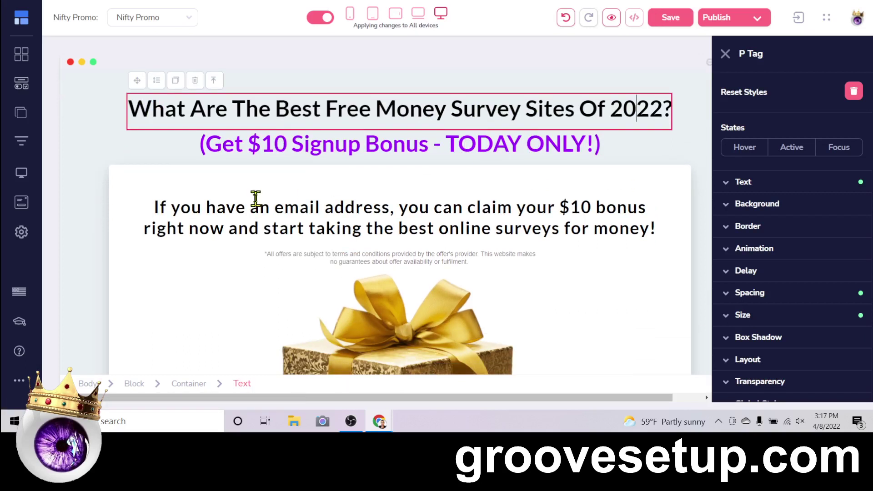
scroll(255, 197, "down", 1)
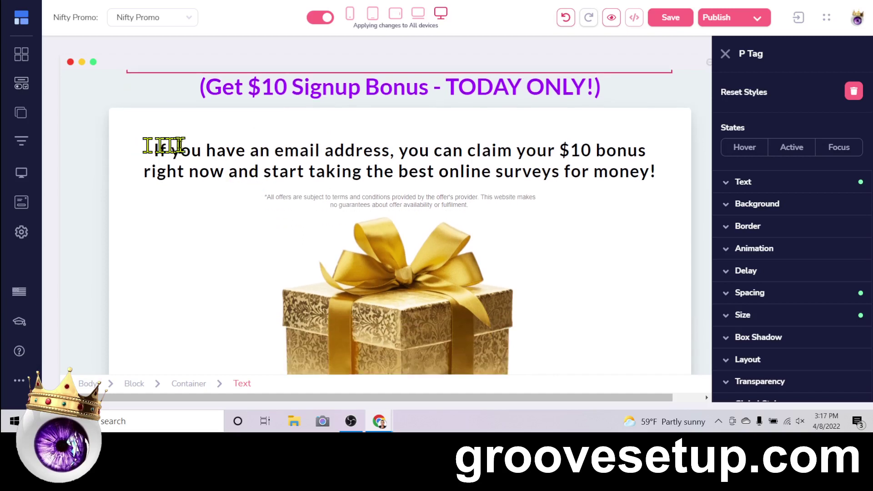
left_click_drag(154, 150, 644, 172)
Select and then deselect the 'ONLY 100 BONUSES AVAILABLE DAILY!' headline
scroll(507, 164, "down", 8)
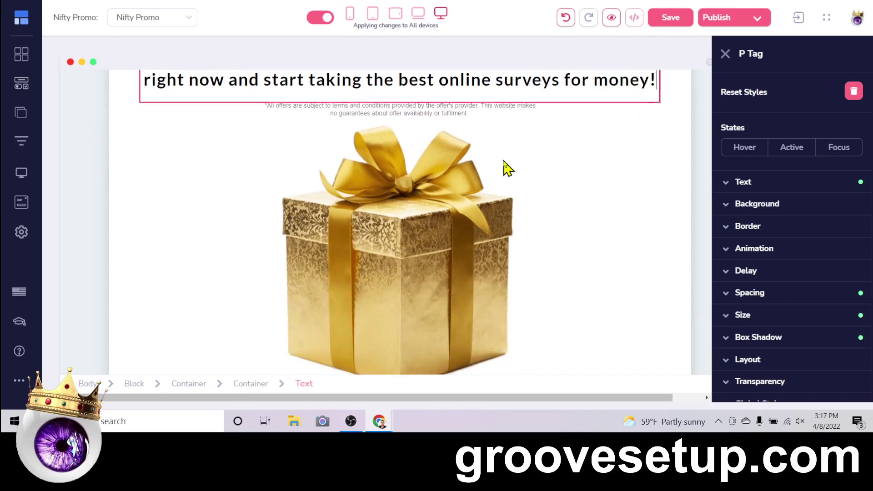
scroll(506, 207, "down", 2)
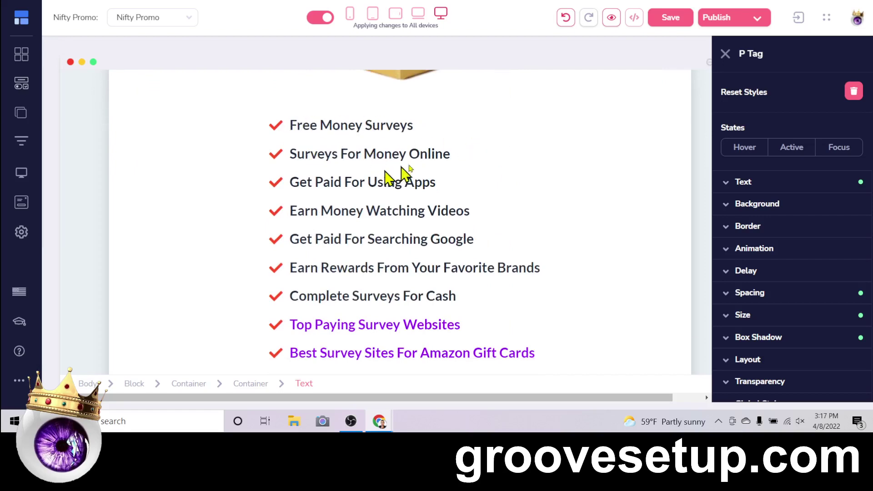
scroll(414, 295, "down", 5)
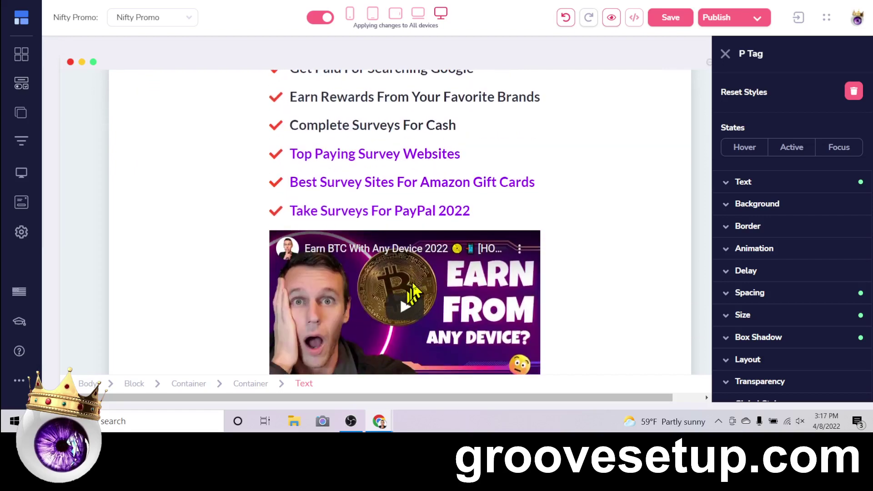
scroll(413, 287, "down", 3)
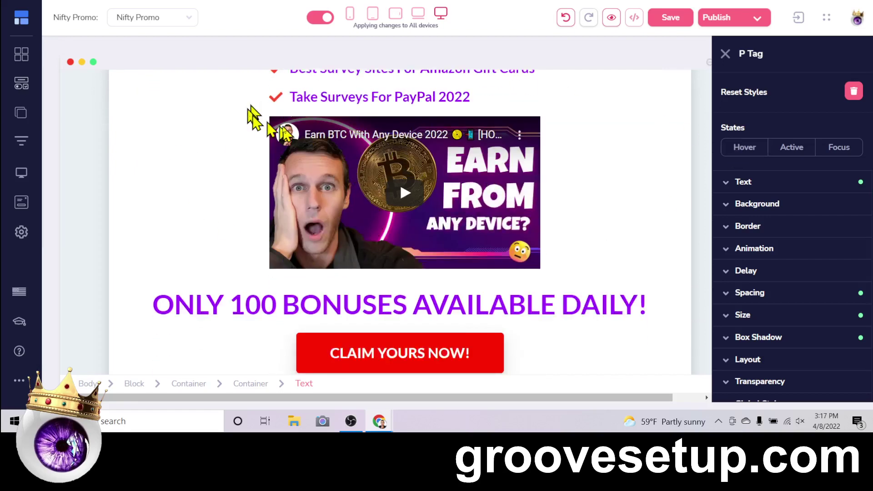
scroll(546, 184, "down", 1)
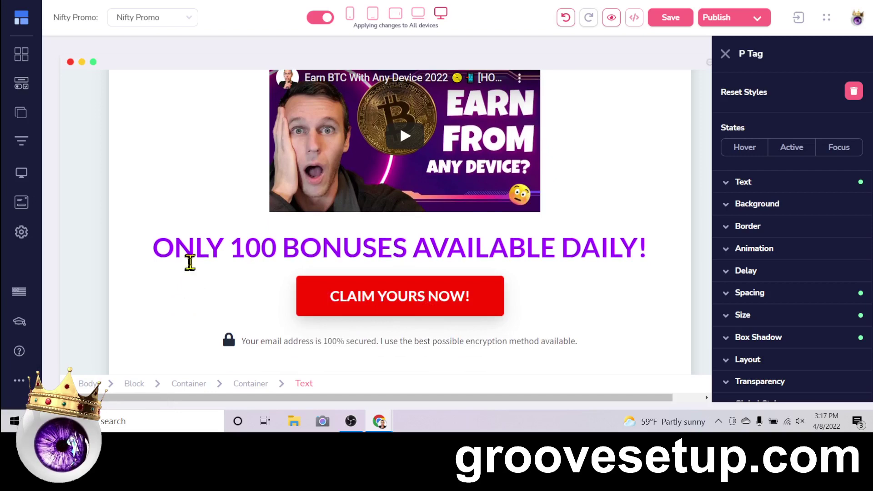
left_click_drag(156, 248, 647, 248)
left_click(647, 248)
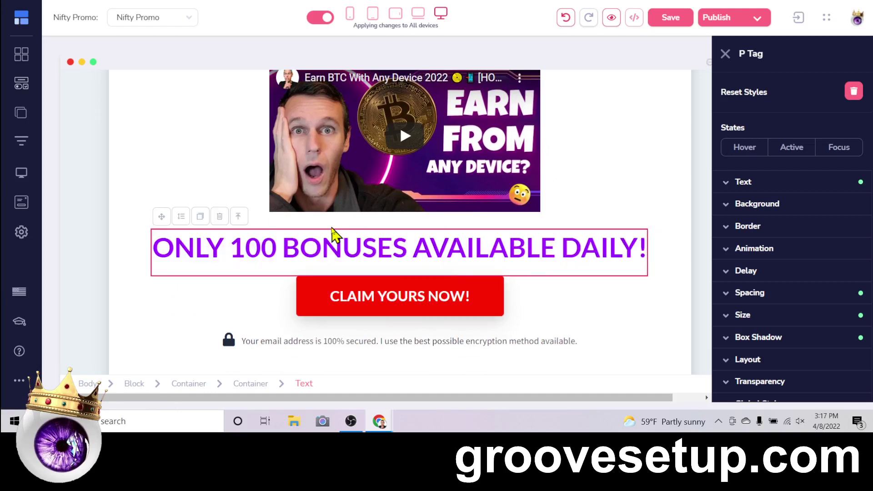
scroll(175, 238, "down", 5)
scroll(415, 253, "down", 3)
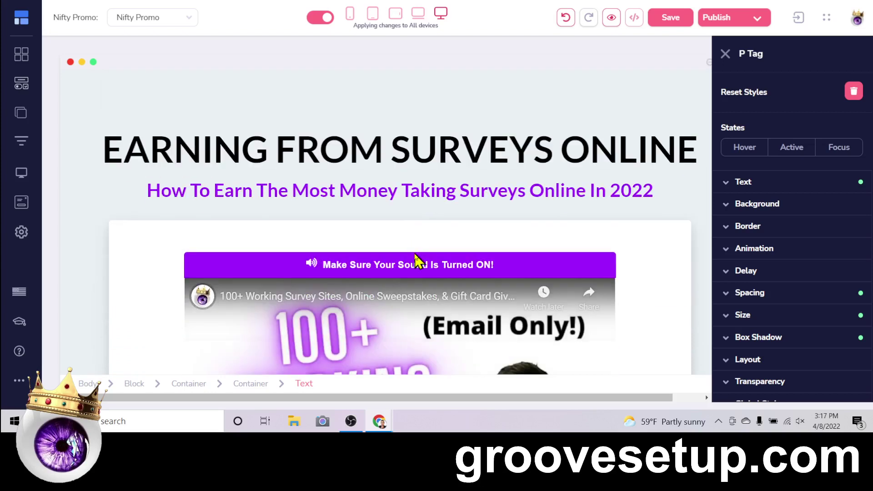
scroll(415, 259, "up", 10)
scroll(407, 264, "up", 15)
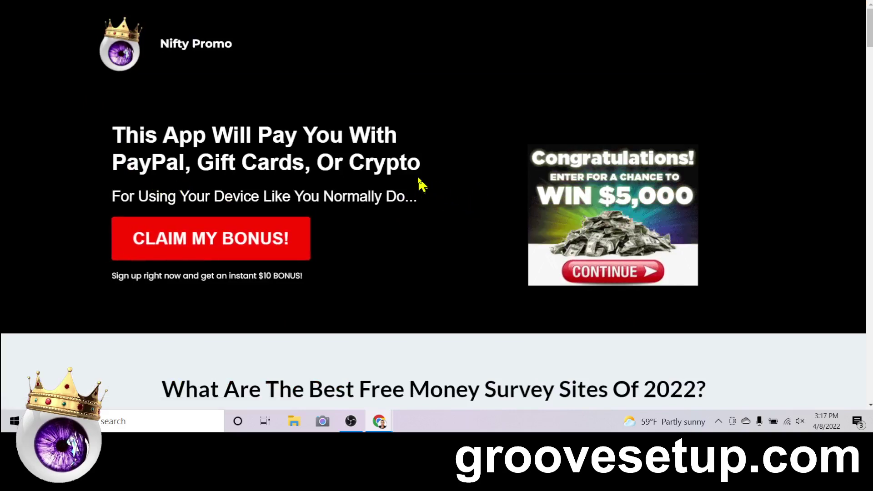
Follow the live page's CLAIM MY BONUS offer to the Swagbucks Referrals list of 36 referrals
scroll(421, 186, "down", 1)
scroll(421, 185, "down", 10)
scroll(438, 214, "up", 11)
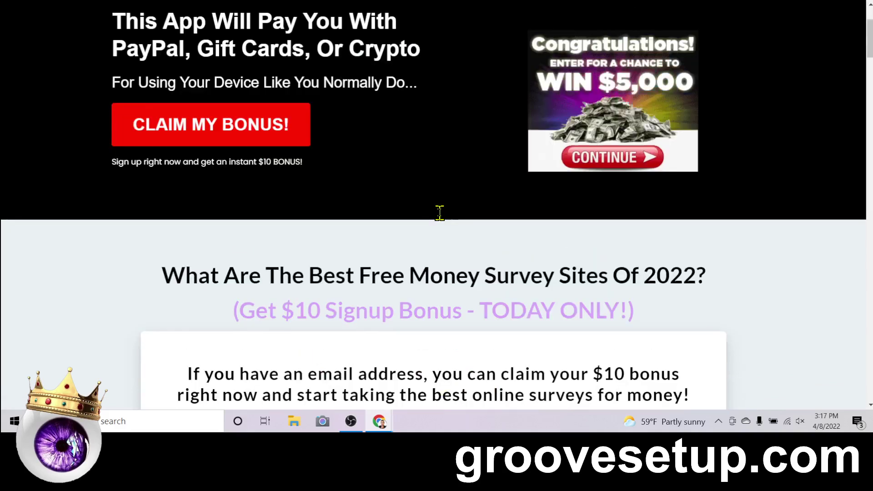
left_click(287, 244)
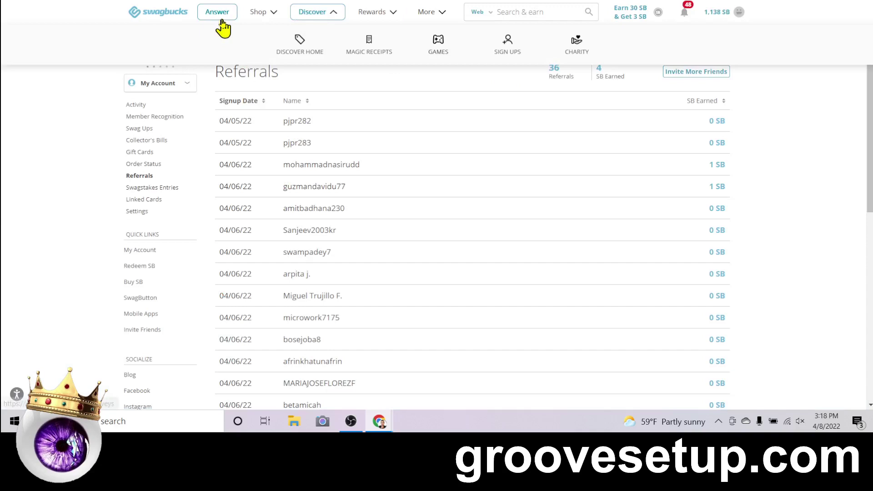
Check the Swagbucks inbox and the received PayPal and Amazon gift cards in My Rewards
mouse_move(334, 23)
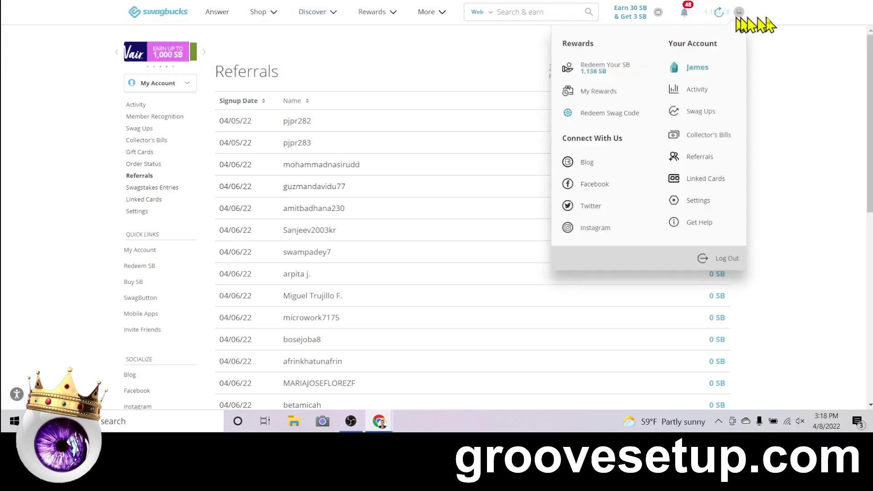
left_click(686, 12)
mouse_move(736, 16)
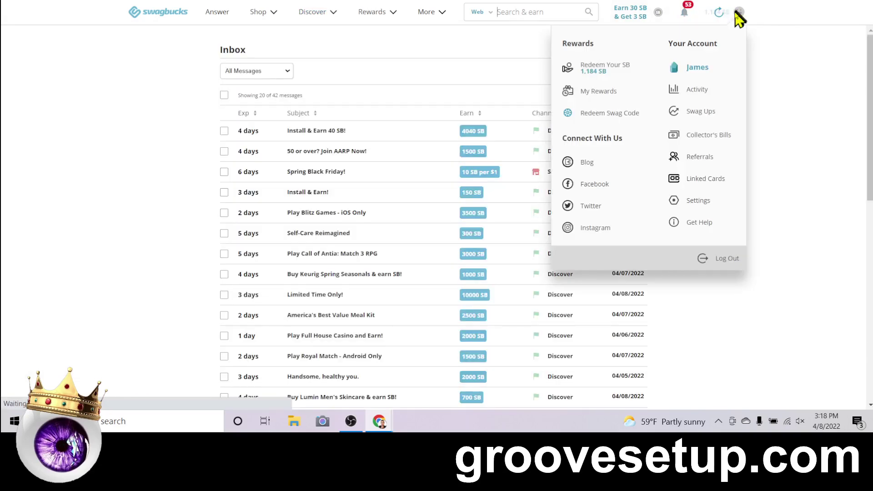
left_click(616, 91)
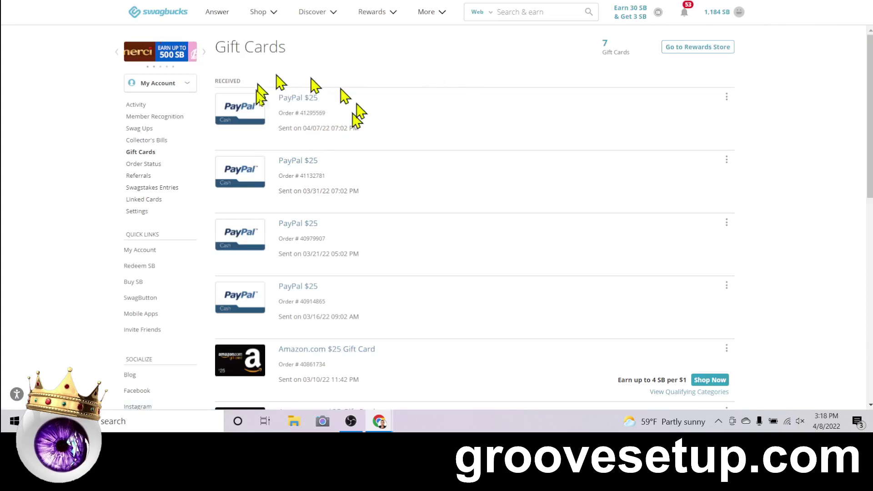
scroll(469, 95, "down", 2)
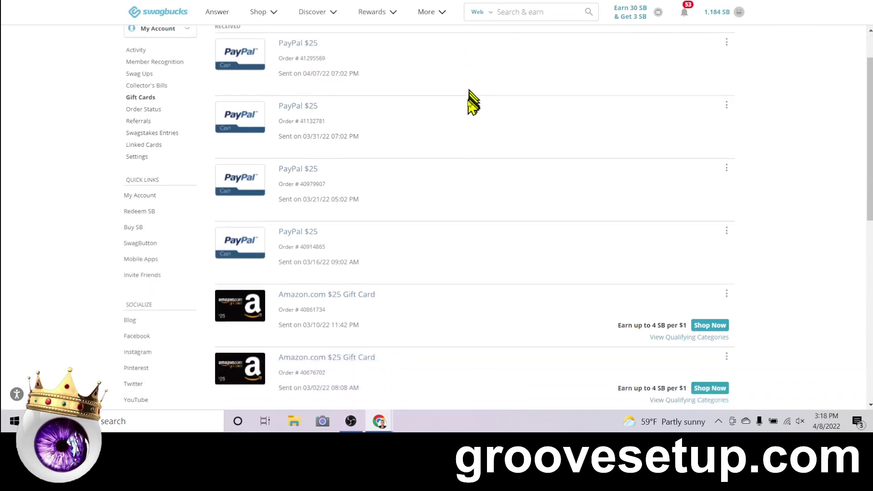
scroll(487, 363, "up", 2)
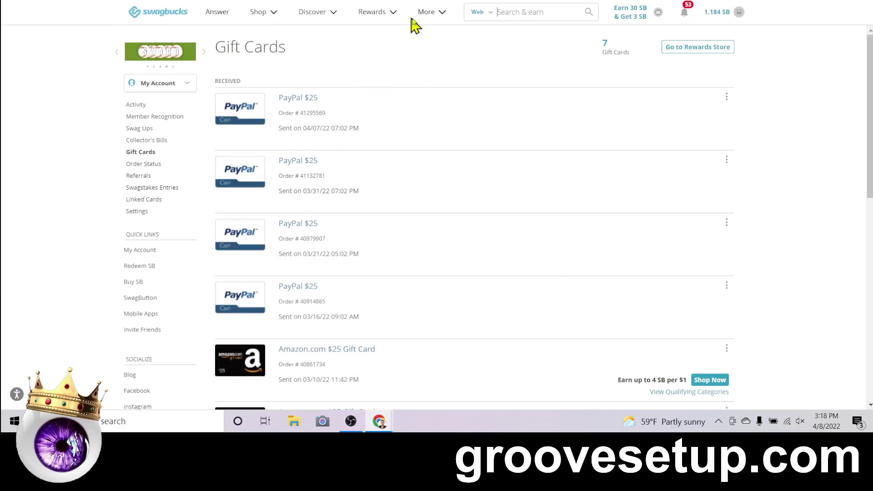
mouse_move(430, 19)
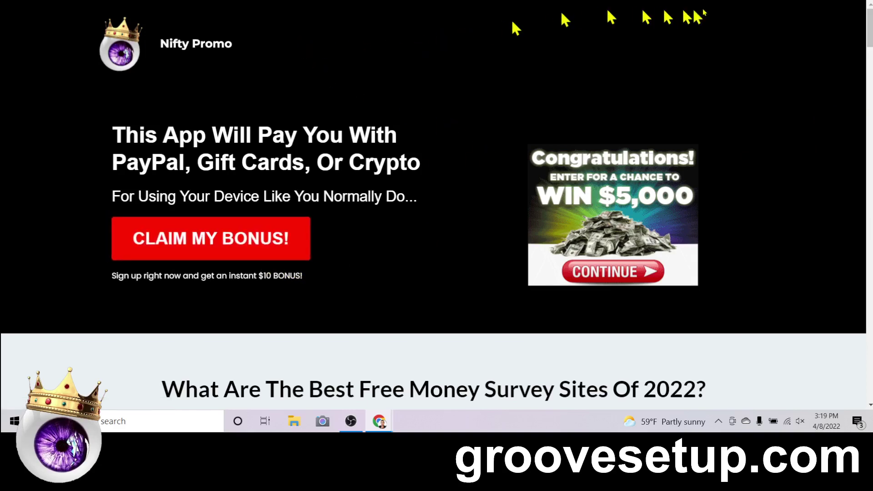
scroll(803, 42, "down", 7)
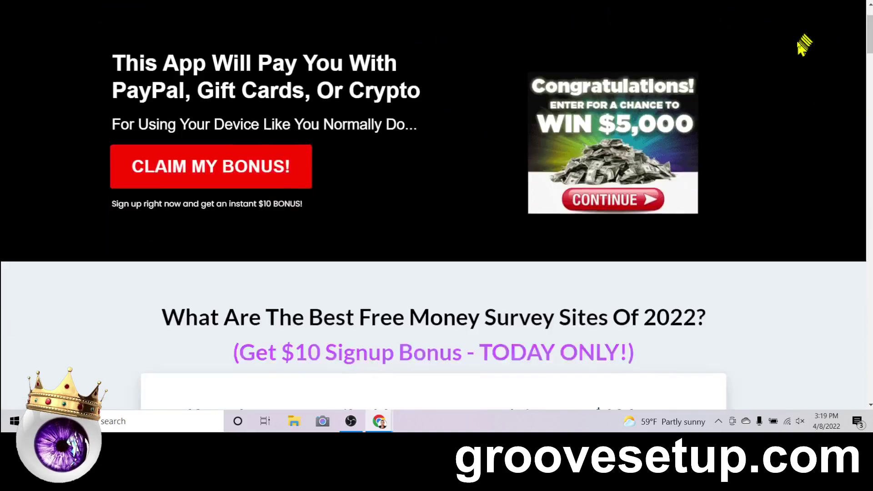
scroll(773, 91, "down", 7)
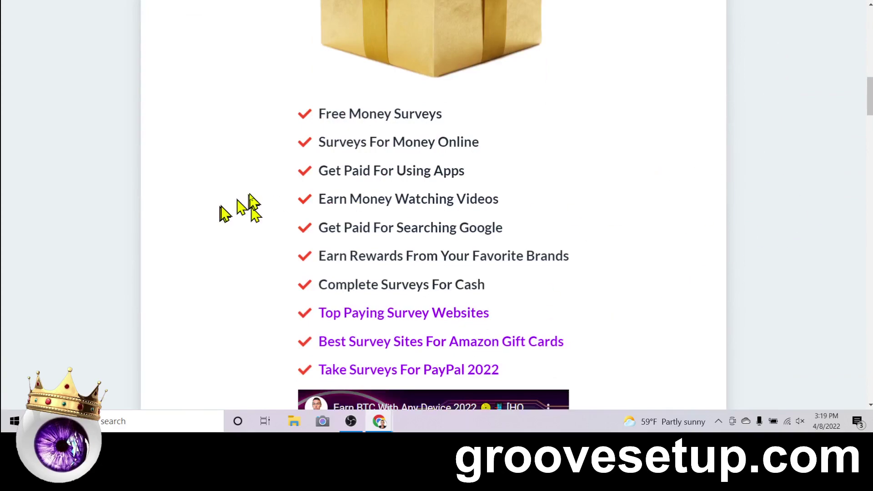
scroll(246, 207, "down", 8)
scroll(246, 197, "down", 5)
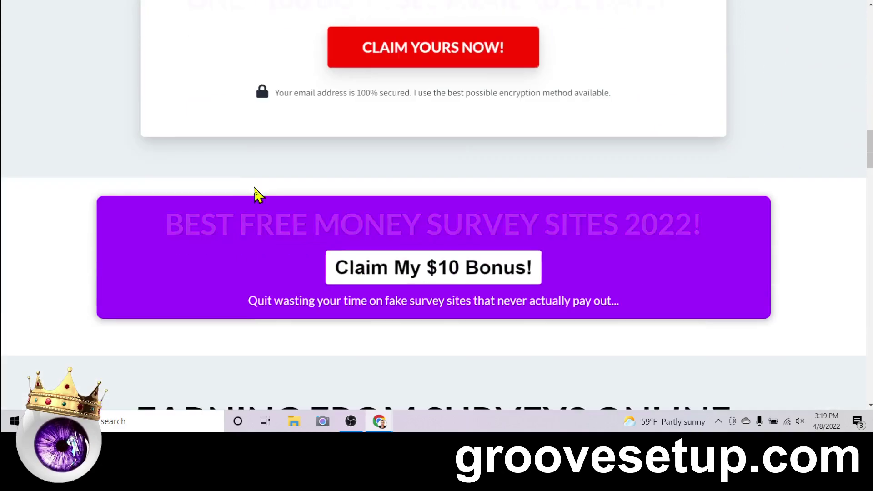
scroll(253, 199, "down", 4)
scroll(253, 210, "down", 12)
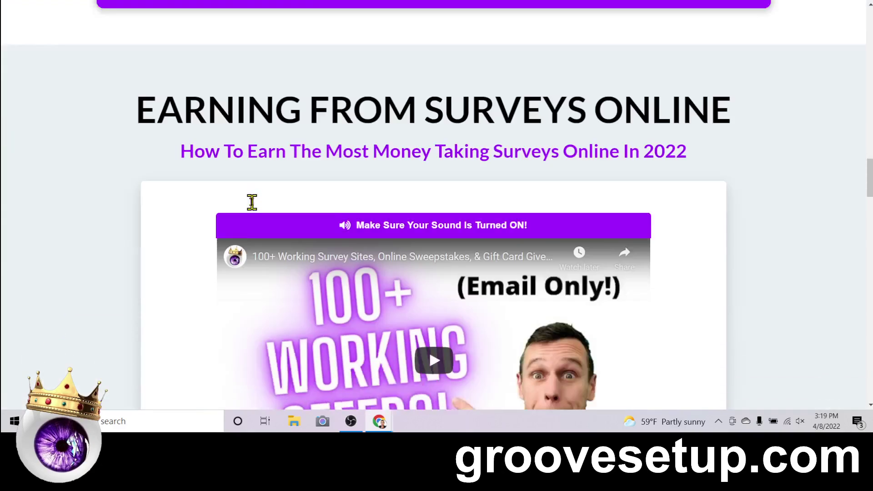
scroll(212, 207, "down", 20)
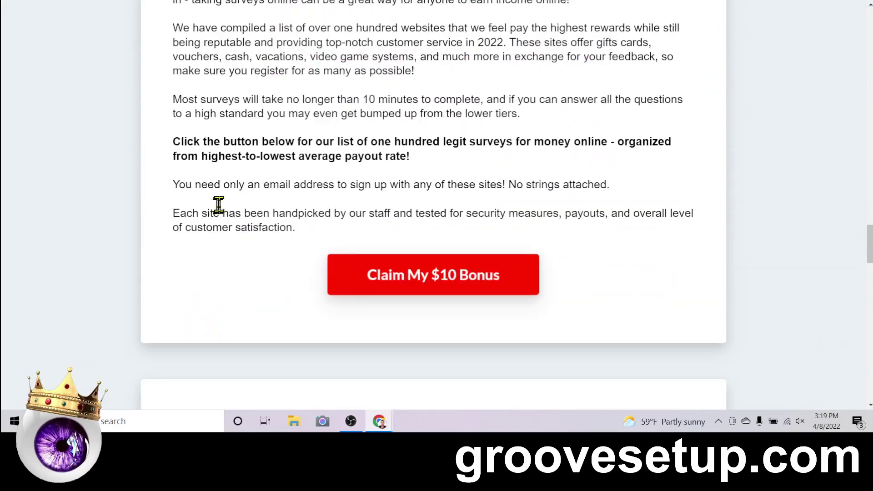
scroll(233, 214, "down", 5)
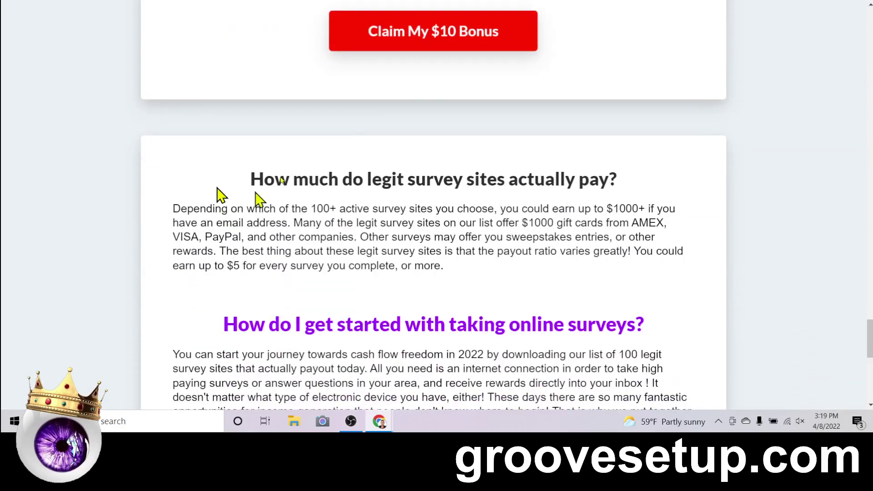
scroll(559, 189, "down", 10)
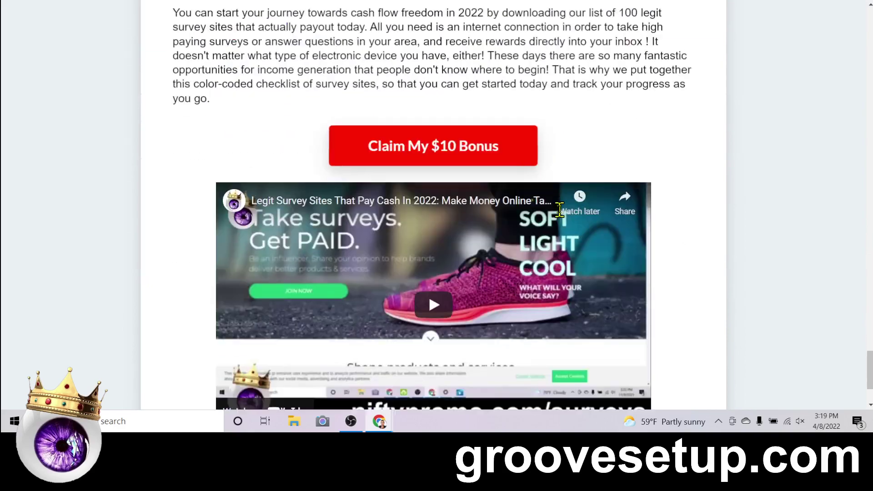
scroll(772, 254, "up", 20)
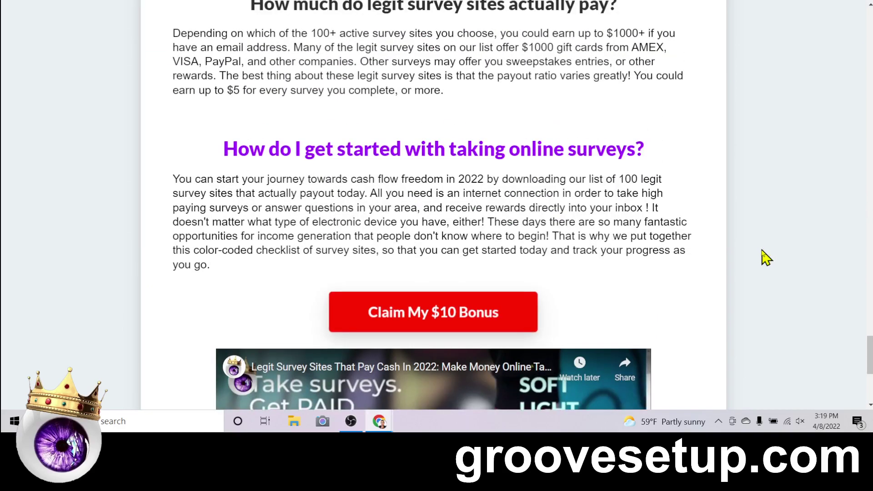
scroll(768, 254, "up", 15)
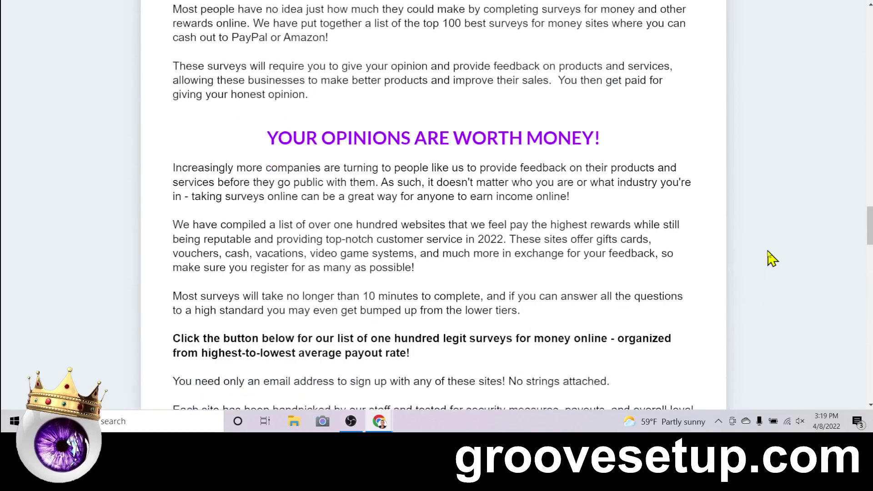
scroll(765, 252, "down", 5)
scroll(763, 256, "up", 20)
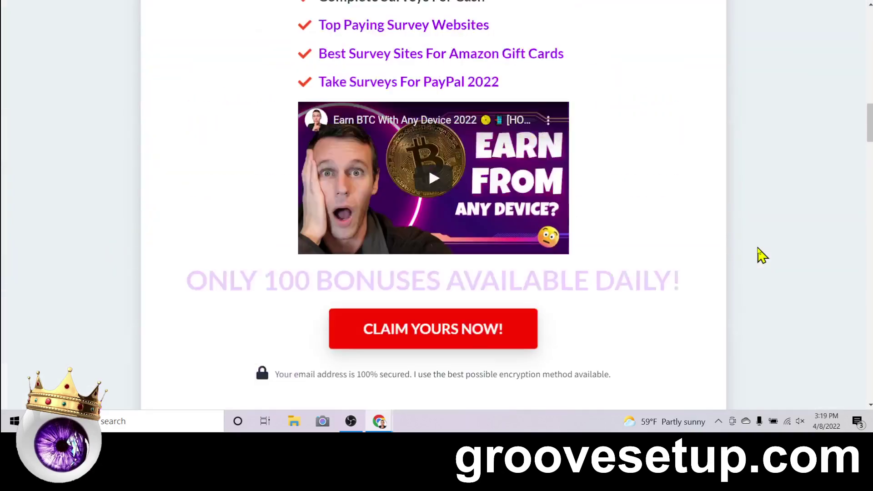